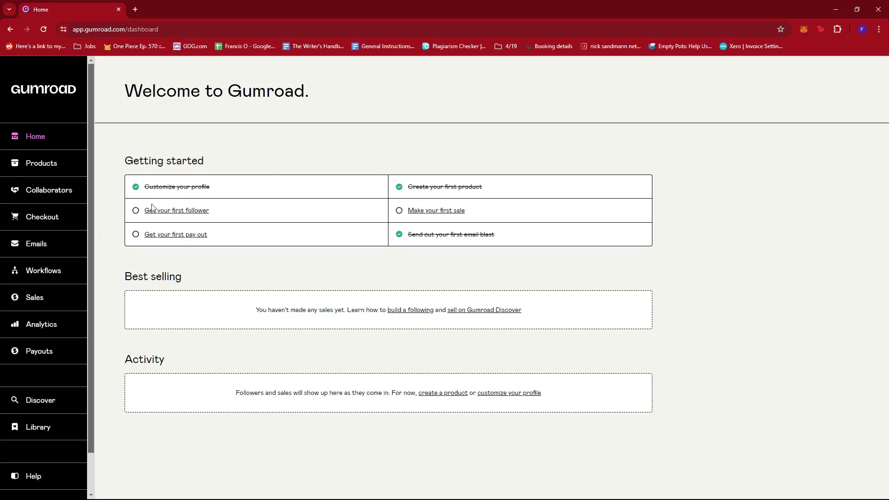
# - Go to the public profile page from the account menu
pyautogui.scroll(-2, 47, 254)
pyautogui.scroll(2, 46, 252)
pyautogui.scroll(-1, 60, 141)
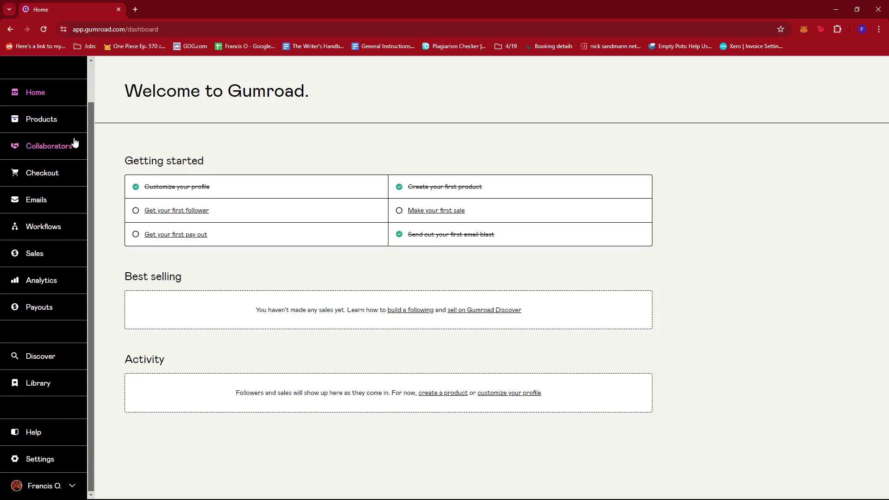
pyautogui.click(59, 486)
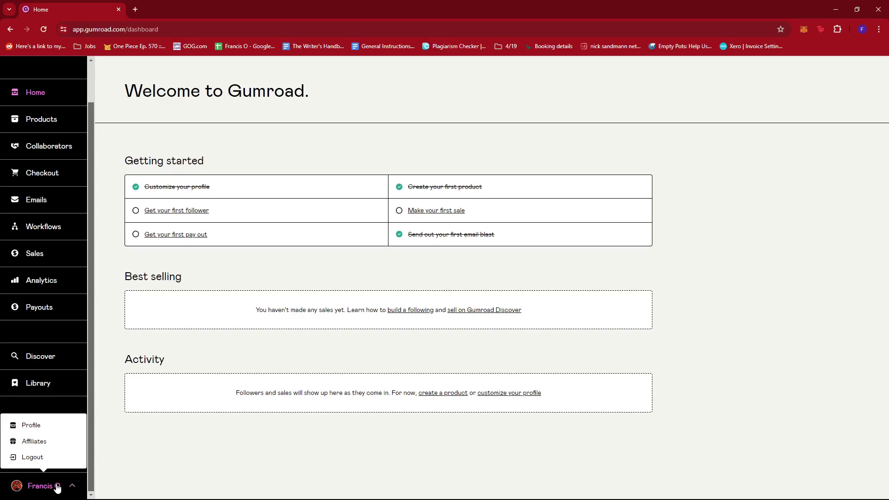
pyautogui.click(46, 430)
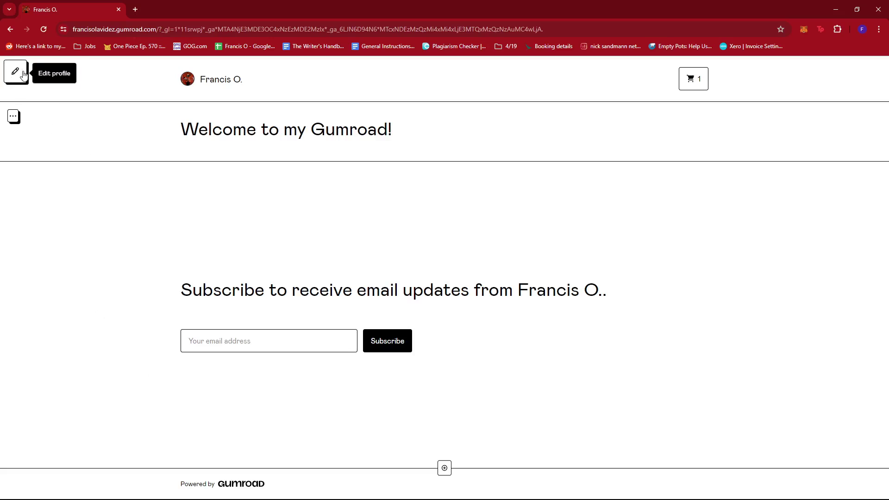
# - Start editing the profile to reach the settings with account email and notification toggles
pyautogui.click(23, 75)
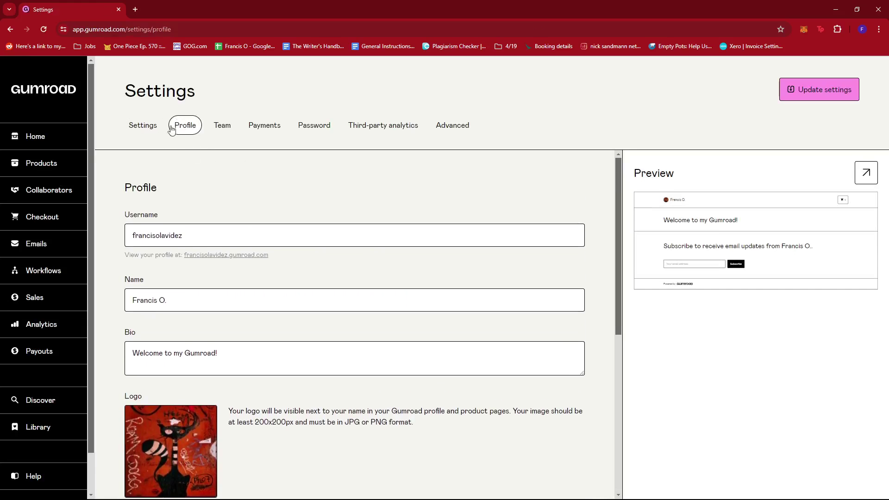
pyautogui.scroll(-1, 63, 221)
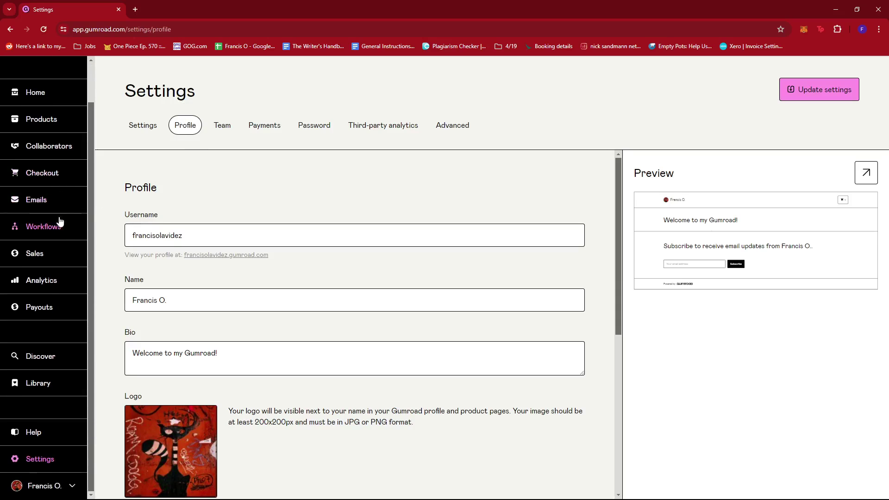
pyautogui.scroll(1, 61, 209)
pyautogui.scroll(-1, 60, 259)
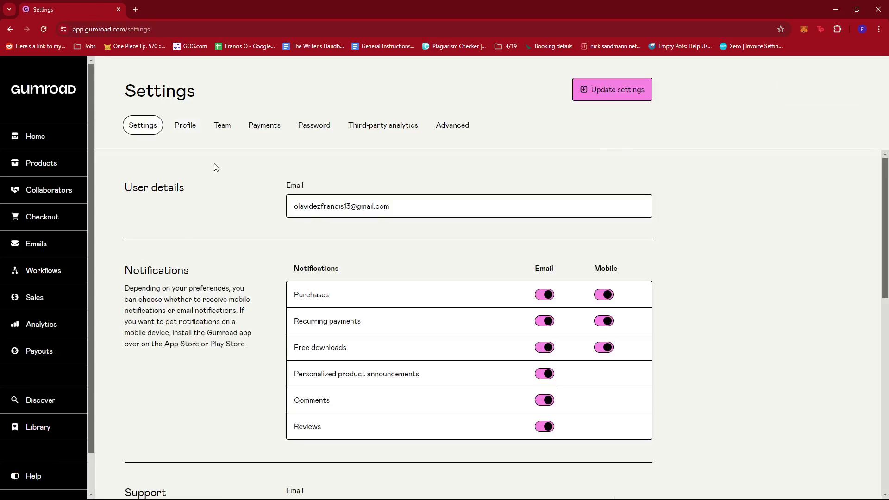
# - Switch to the Profile settings tab showing username, name, bio and logo
pyautogui.click(195, 128)
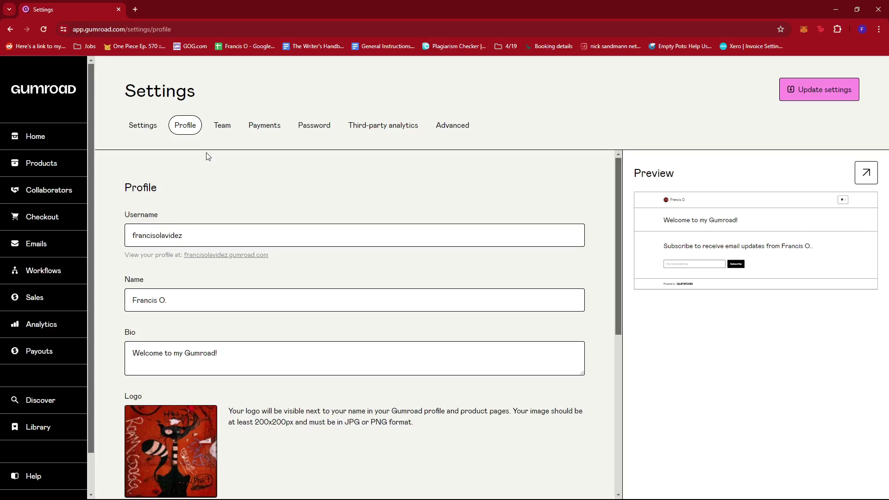
pyautogui.scroll(-5, 206, 156)
pyautogui.scroll(5, 333, 232)
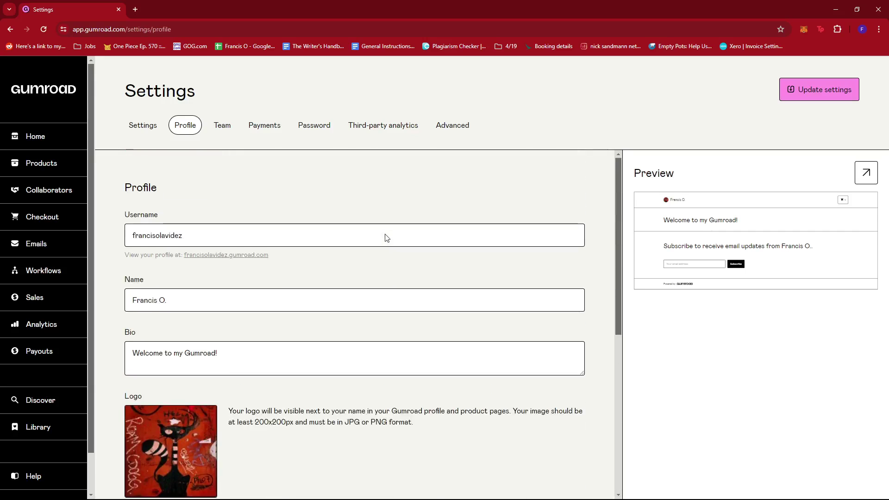
pyautogui.scroll(-5, 386, 235)
pyautogui.scroll(5, 396, 244)
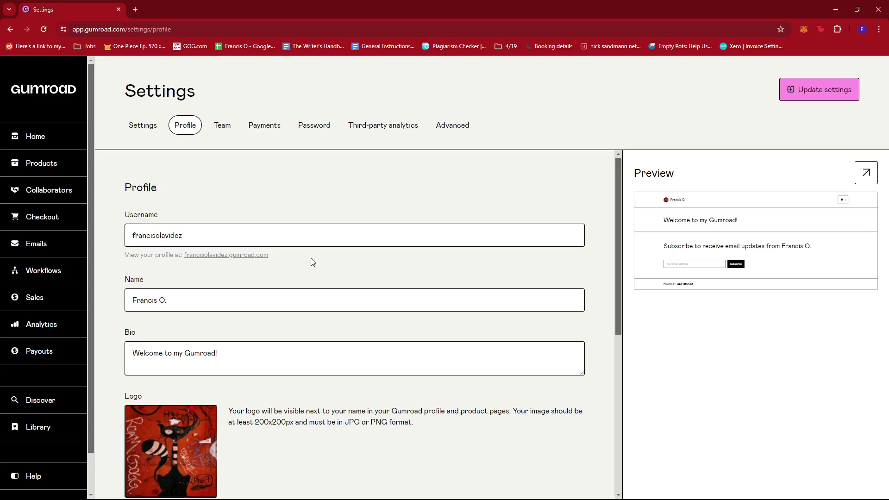
pyautogui.scroll(-2, 311, 258)
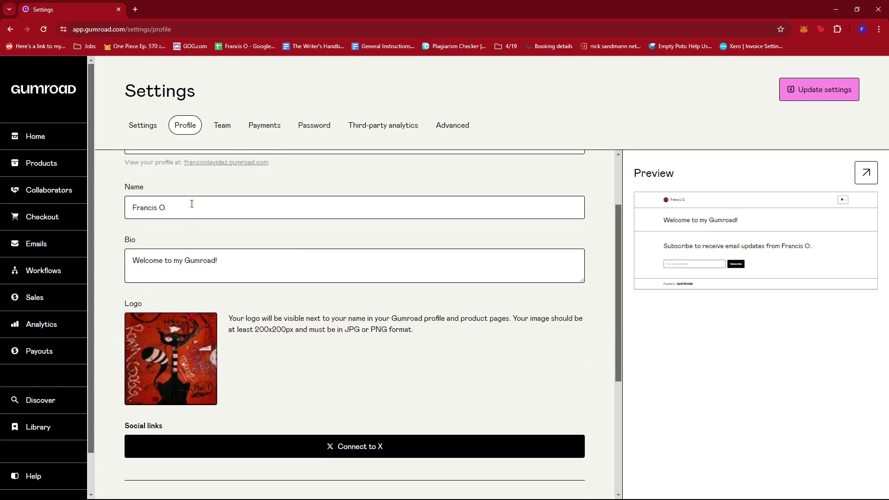
pyautogui.scroll(2, 191, 203)
# - Select the display name and bio text without changing them, then scroll toward Design
pyautogui.tripleClick(171, 293)
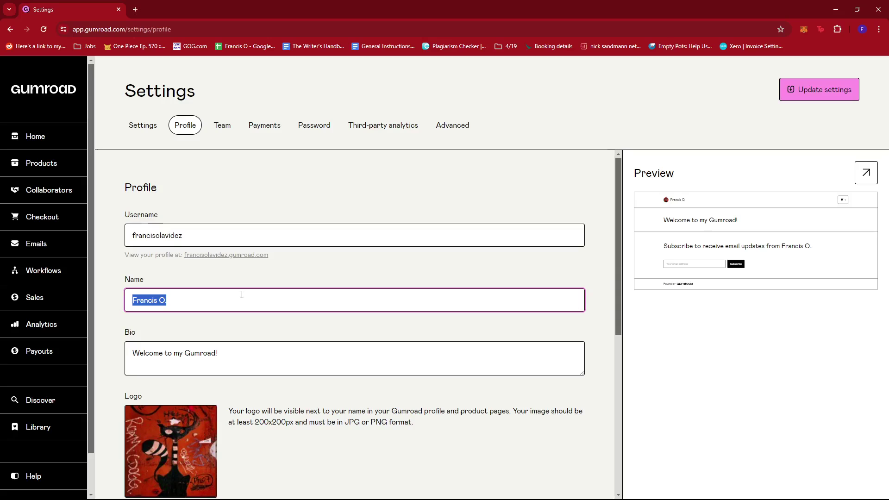
pyautogui.press('Right')
pyautogui.scroll(-1, 350, 271)
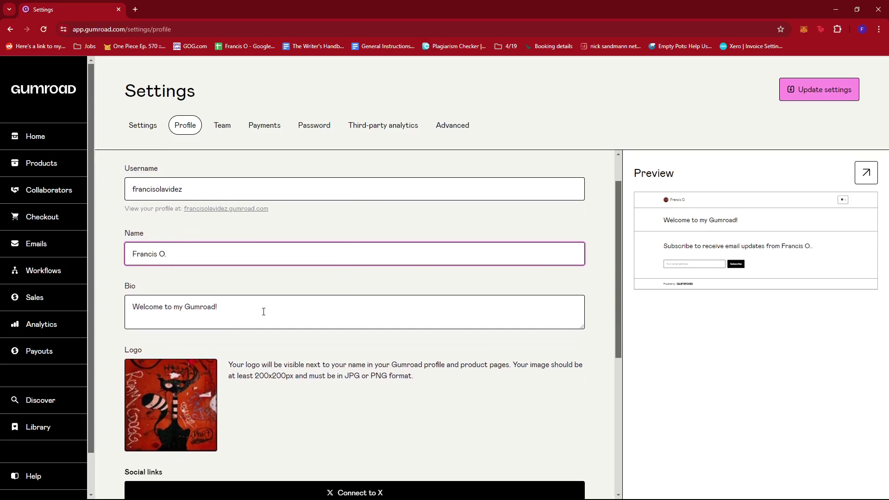
pyautogui.moveTo(263, 311); pyautogui.dragTo(89, 319)
pyautogui.press('Right')
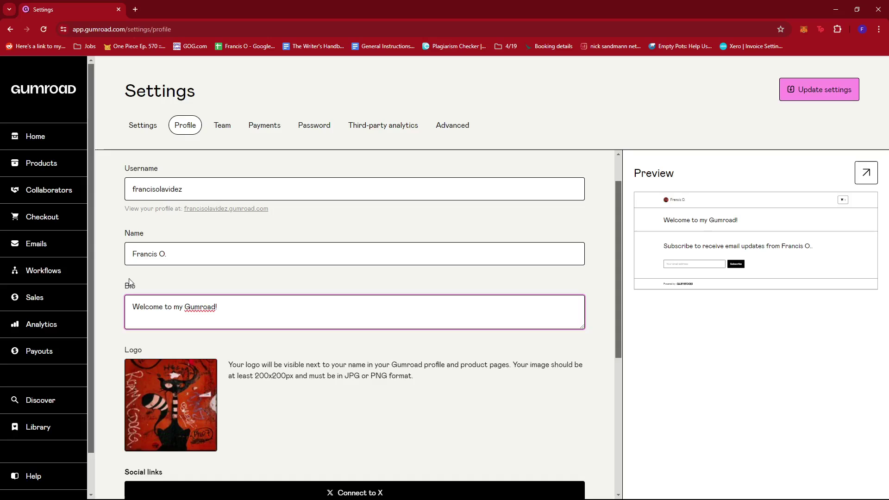
pyautogui.click(134, 280)
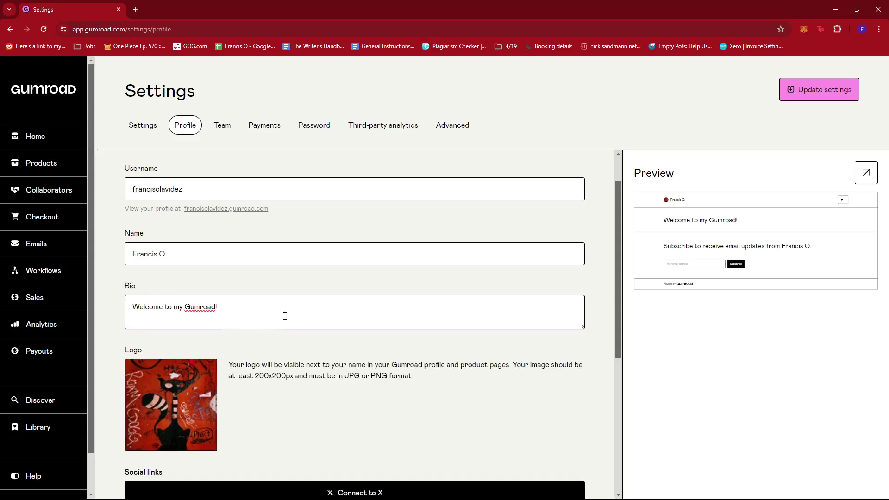
pyautogui.scroll(-2, 285, 316)
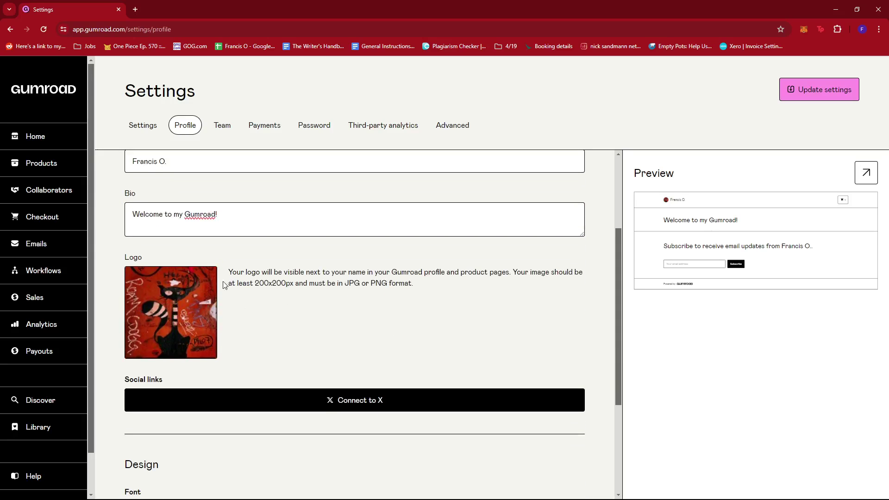
pyautogui.moveTo(208, 297)
pyautogui.moveTo(618, 237); pyautogui.dragTo(621, 332)
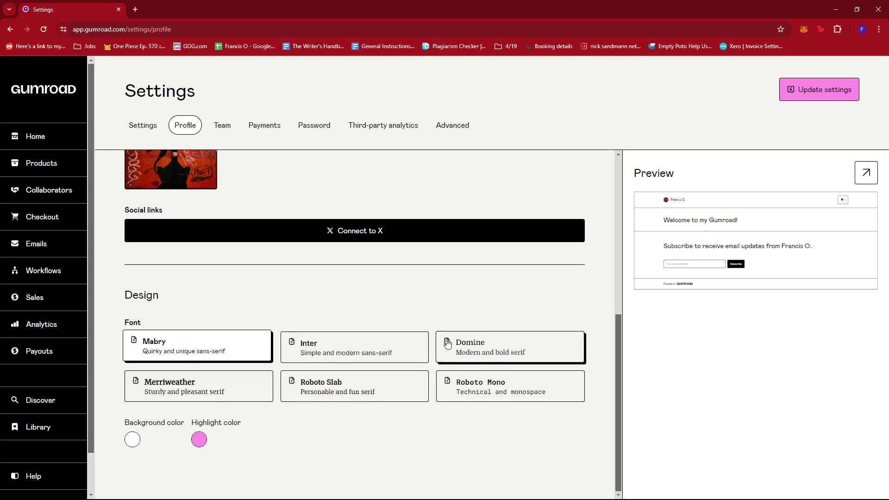
pyautogui.click(363, 351)
pyautogui.click(534, 348)
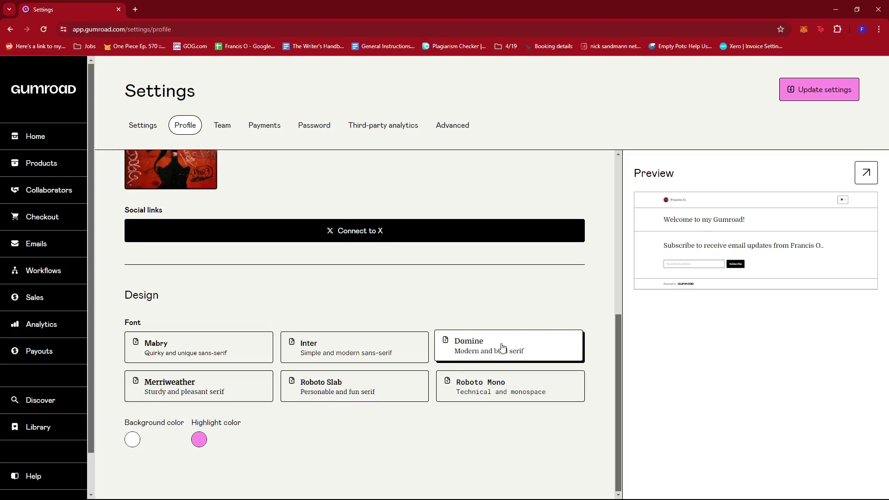
pyautogui.click(197, 391)
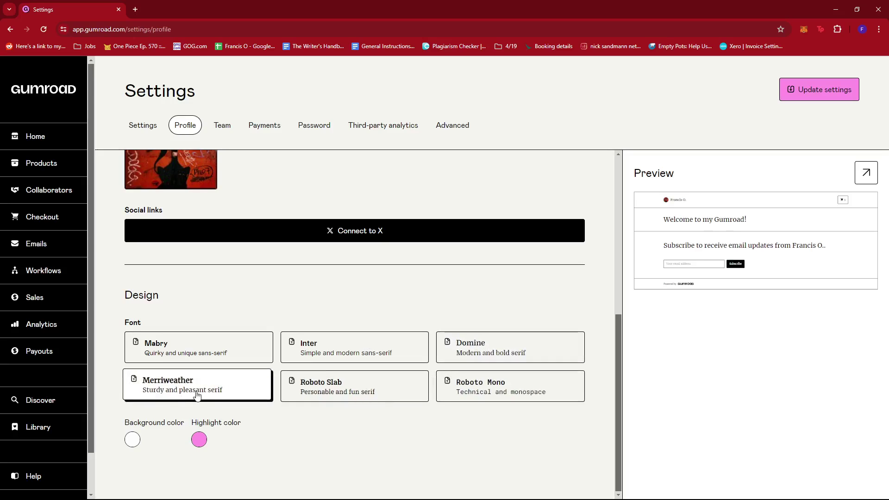
pyautogui.click(332, 397)
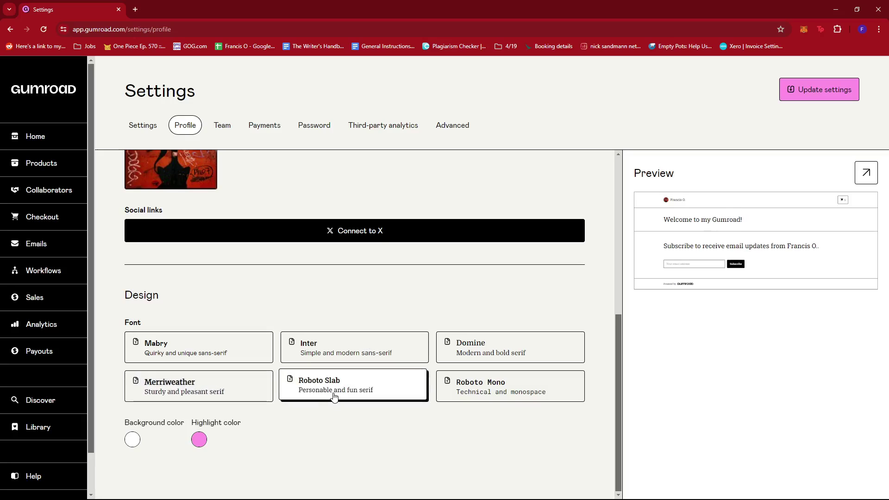
pyautogui.click(502, 389)
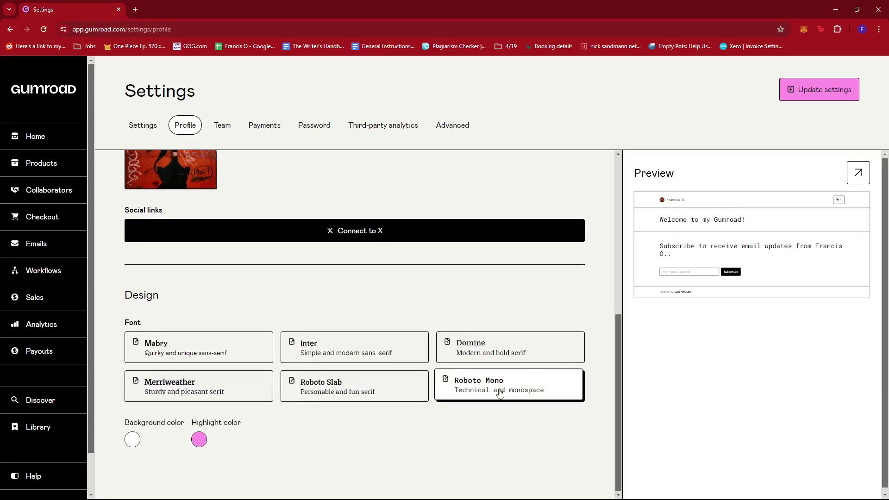
pyautogui.click(361, 395)
pyautogui.click(482, 350)
pyautogui.click(354, 348)
pyautogui.click(218, 352)
pyautogui.click(231, 392)
pyautogui.click(370, 390)
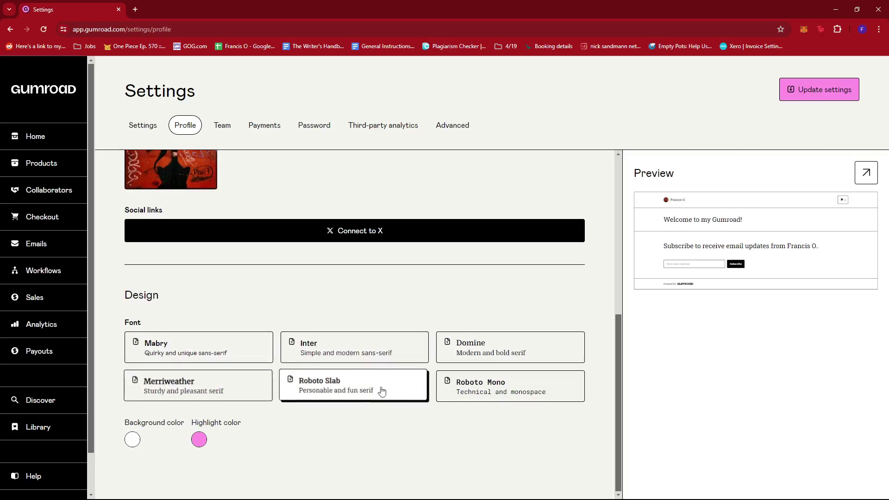
pyautogui.click(500, 389)
pyautogui.click(484, 348)
pyautogui.click(355, 350)
pyautogui.click(248, 360)
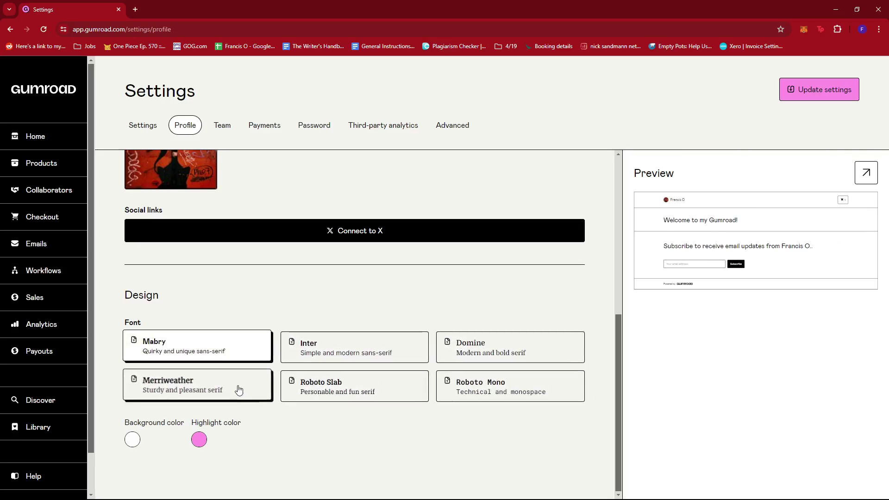
pyautogui.click(238, 388)
pyautogui.click(377, 389)
pyautogui.click(485, 384)
pyautogui.click(441, 356)
pyautogui.click(353, 357)
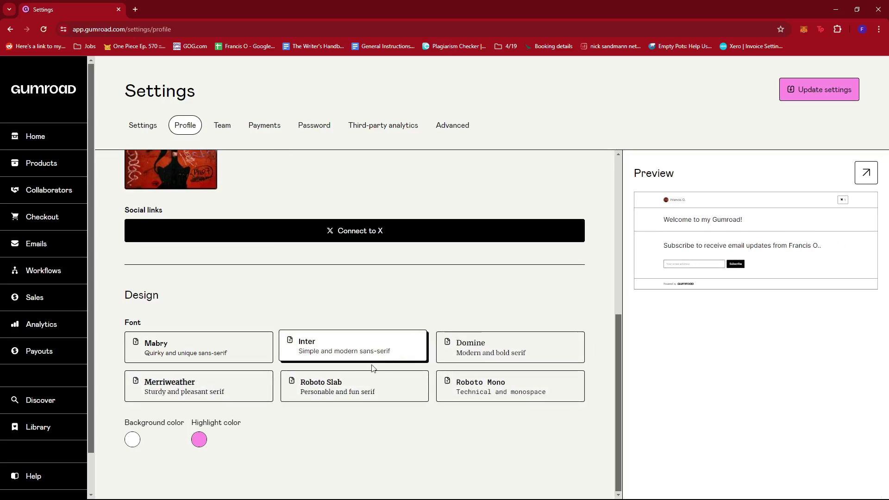
pyautogui.click(235, 343)
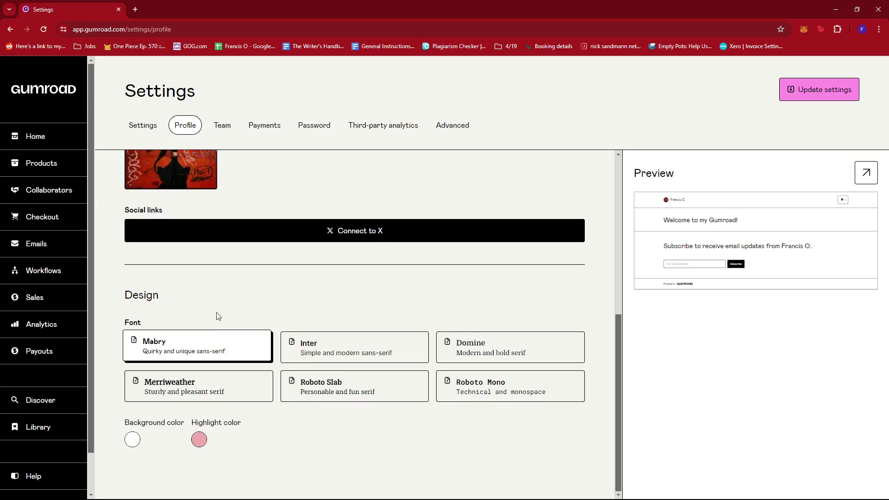
# - Save the profile with Mabry font and light pink highlight, confirming 'Changes saved!'
pyautogui.scroll(6, 369, 298)
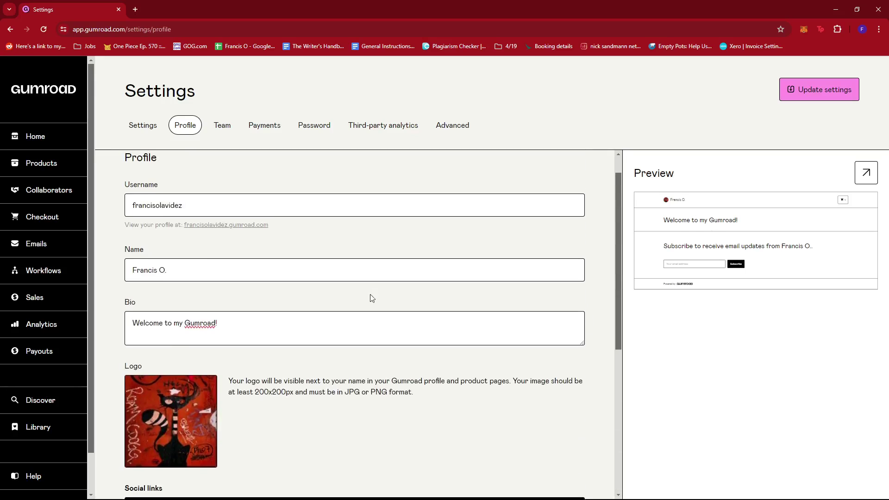
pyautogui.scroll(-5, 369, 298)
pyautogui.click(814, 93)
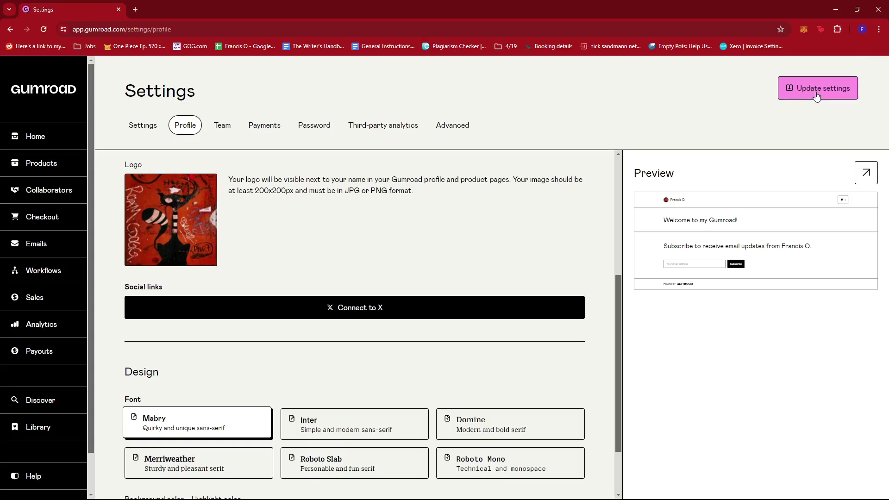
pyautogui.scroll(5, 364, 292)
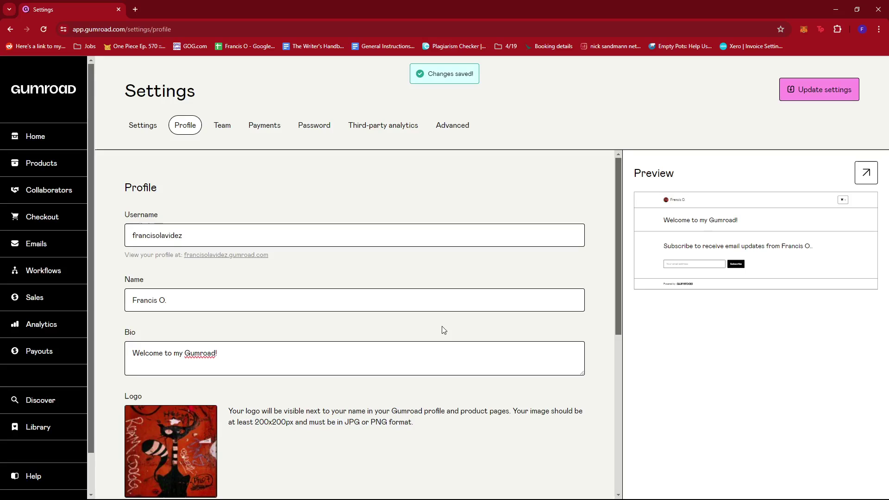
pyautogui.scroll(-2, 444, 329)
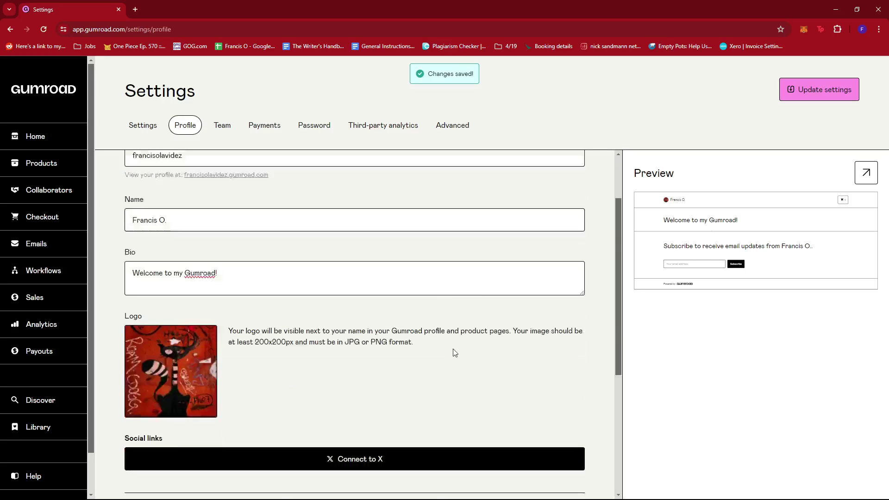
pyautogui.scroll(2, 452, 354)
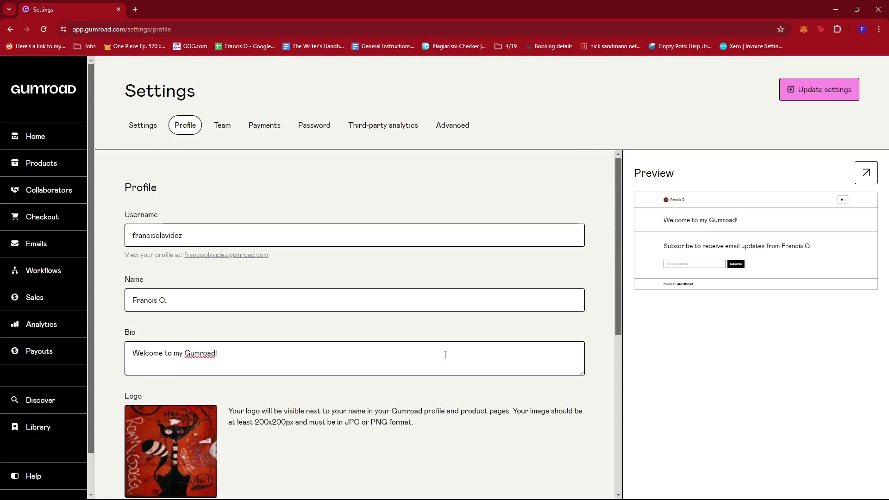